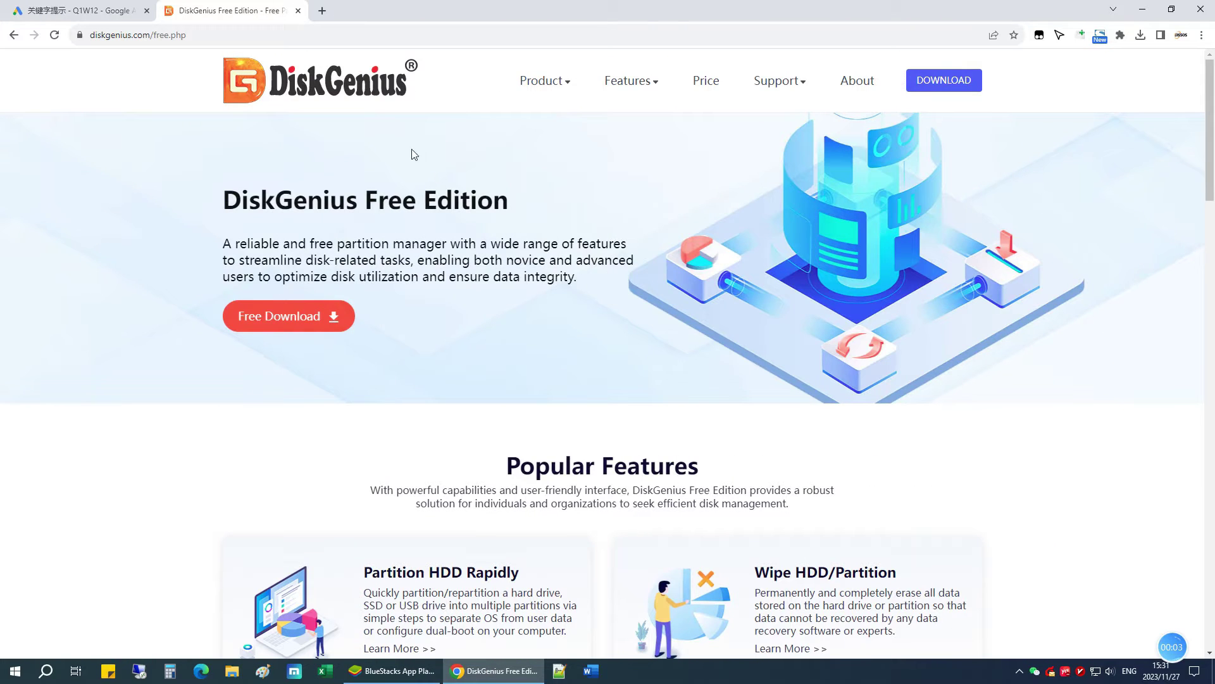
Reveal the page's full URL and highlight the DiskGenius Free Edition heading
click(308, 34)
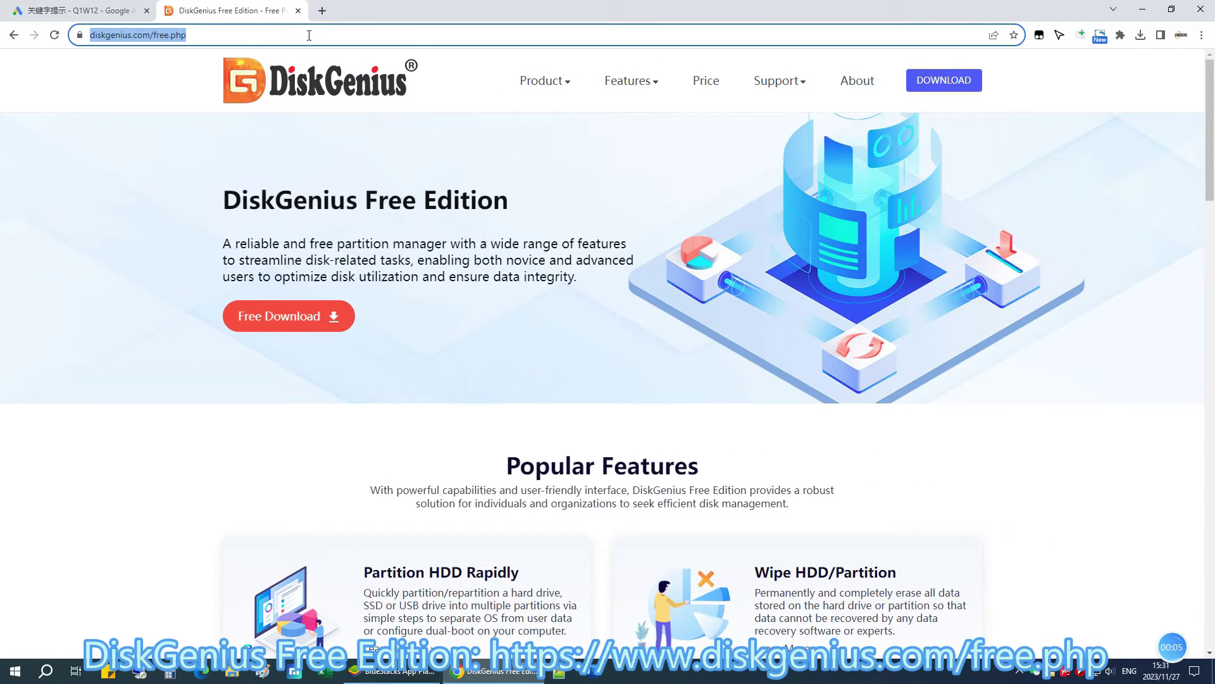
click(308, 34)
drag(222, 205, 509, 198)
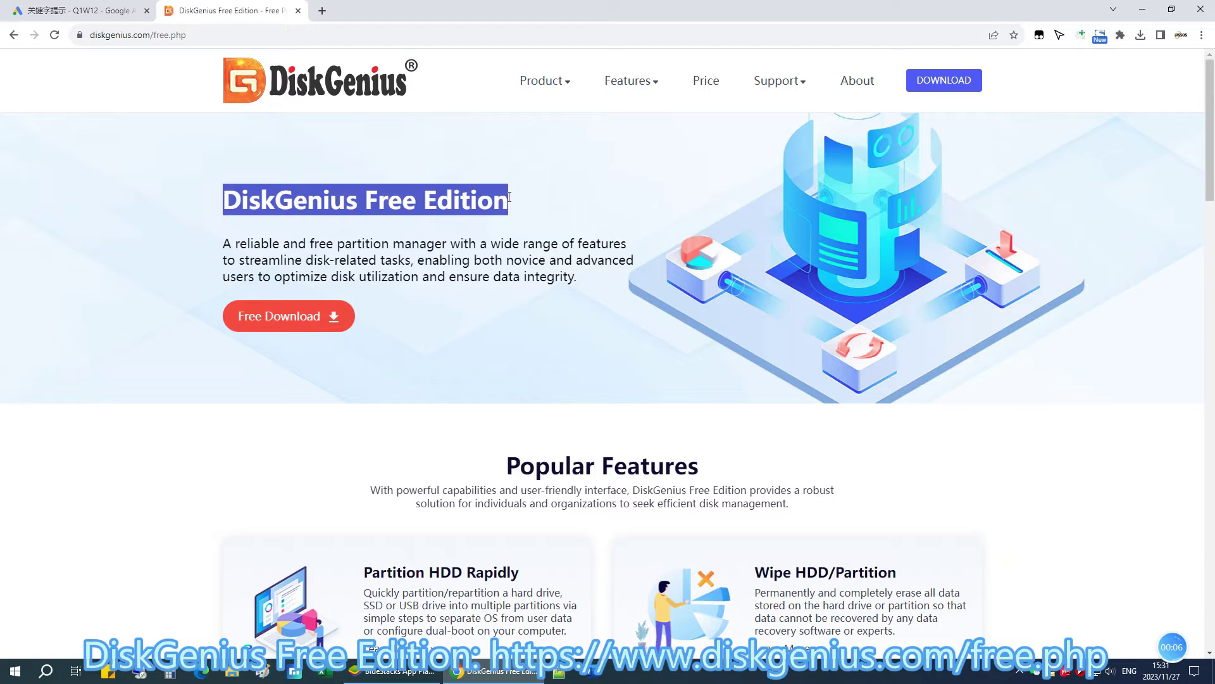
click(516, 336)
scroll(579, 374, down, 1)
scroll(598, 370, down, 1)
scroll(622, 369, down, 1)
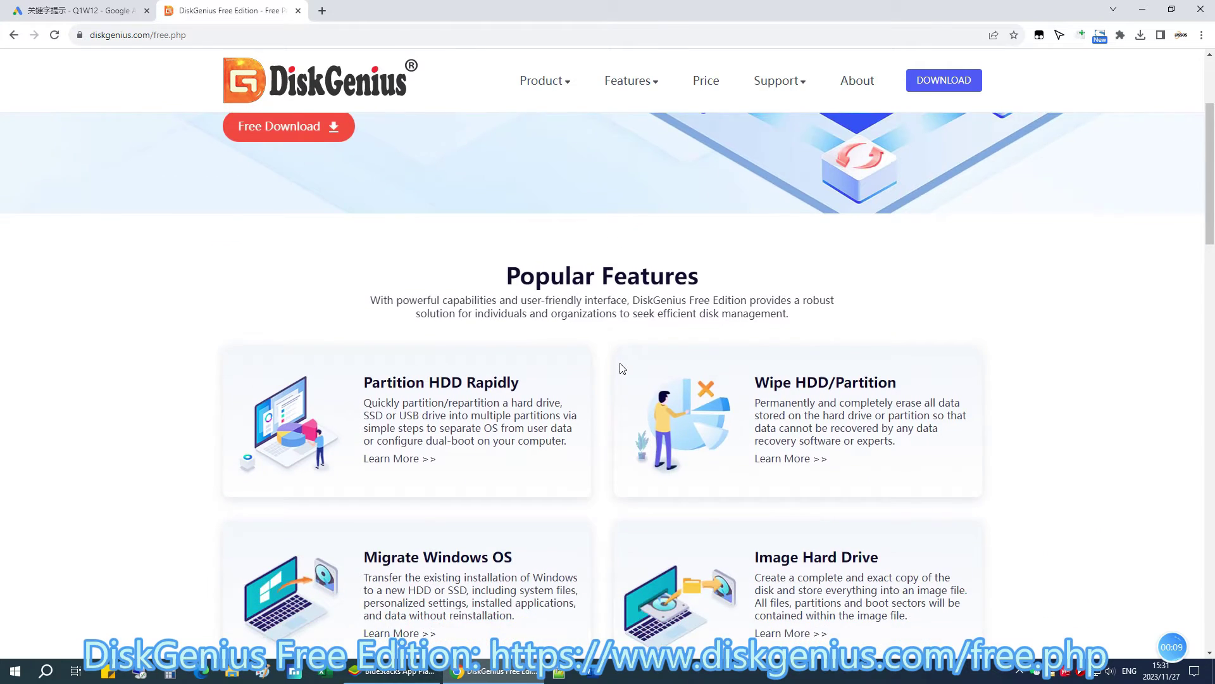
scroll(623, 368, down, 2)
scroll(622, 366, down, 1)
scroll(620, 363, down, 1)
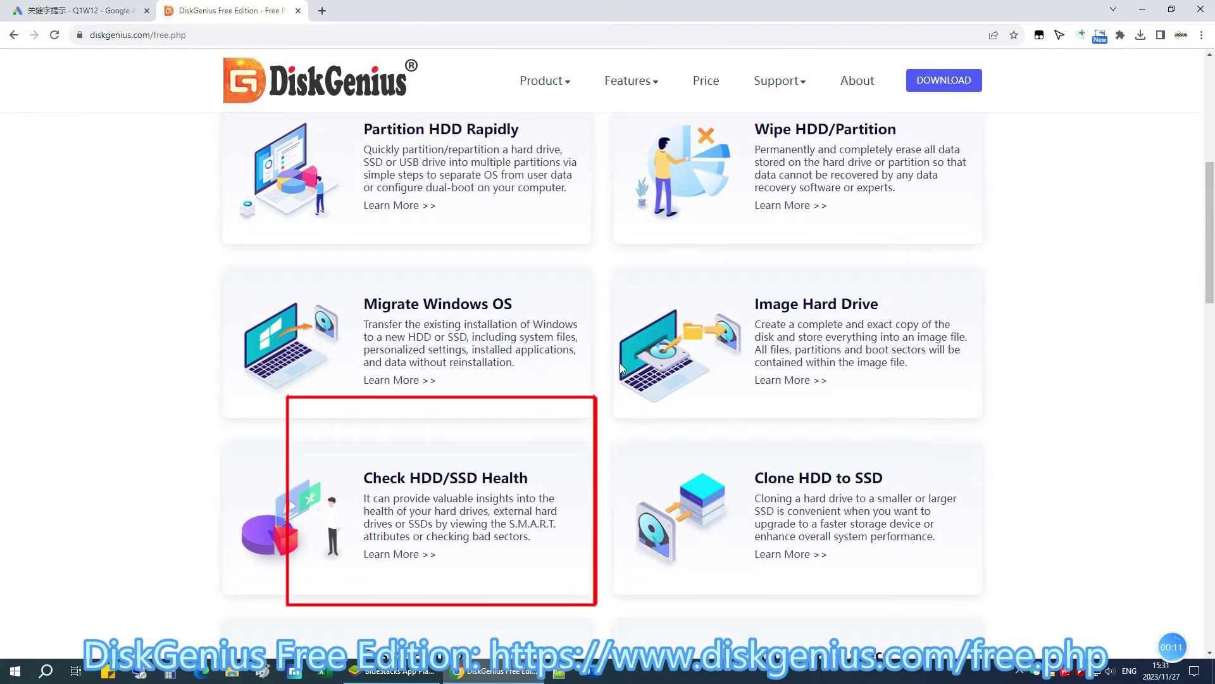
scroll(620, 363, down, 1)
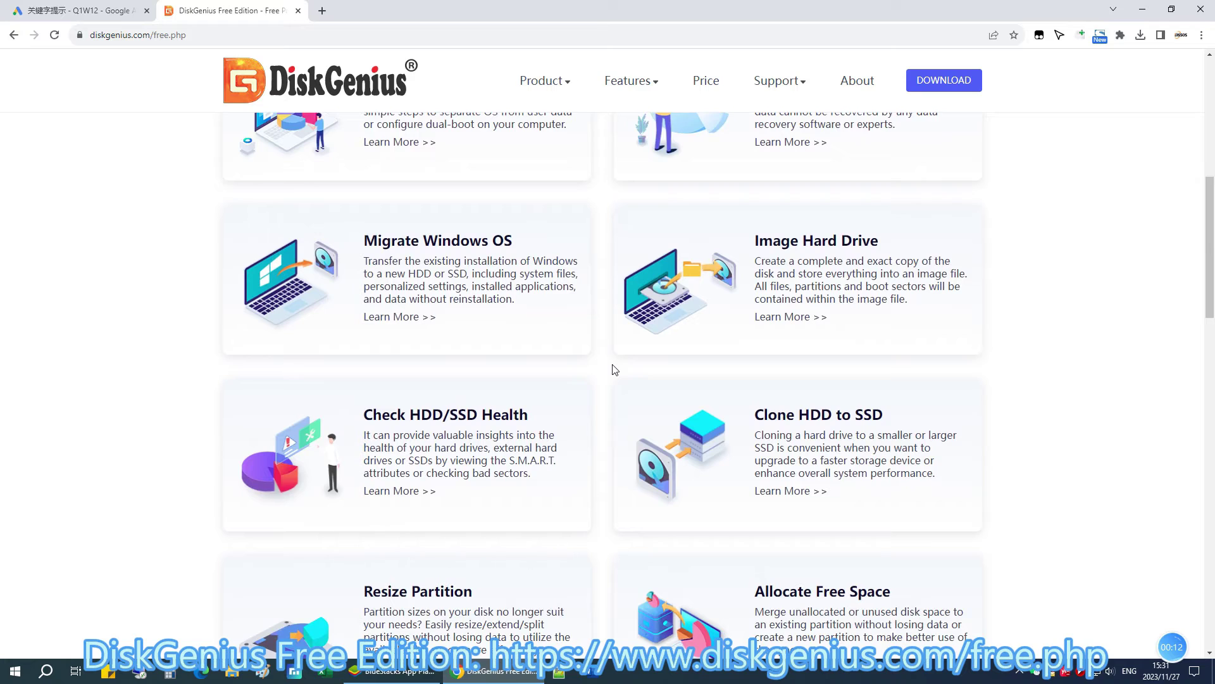
scroll(617, 365, down, 1)
scroll(612, 370, down, 1)
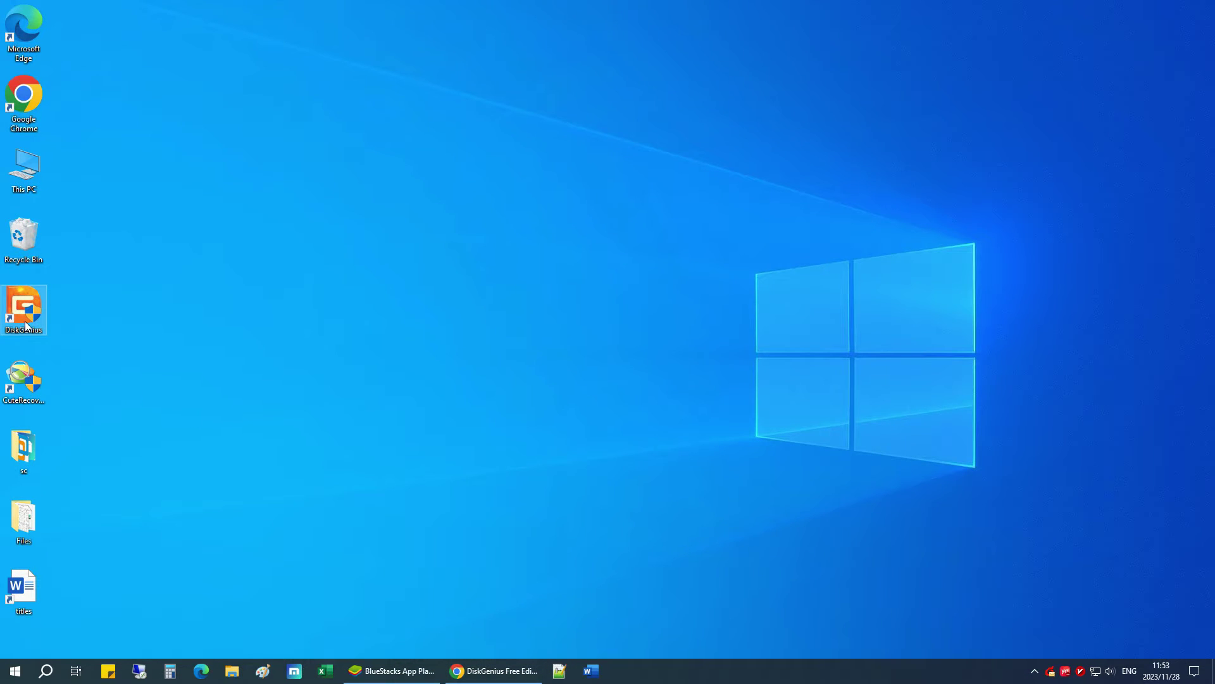
Launch DiskGenius and inspect the 2 TB ST2000DM008 disk's Work, Virual and Documents partitions
double_click(26, 326)
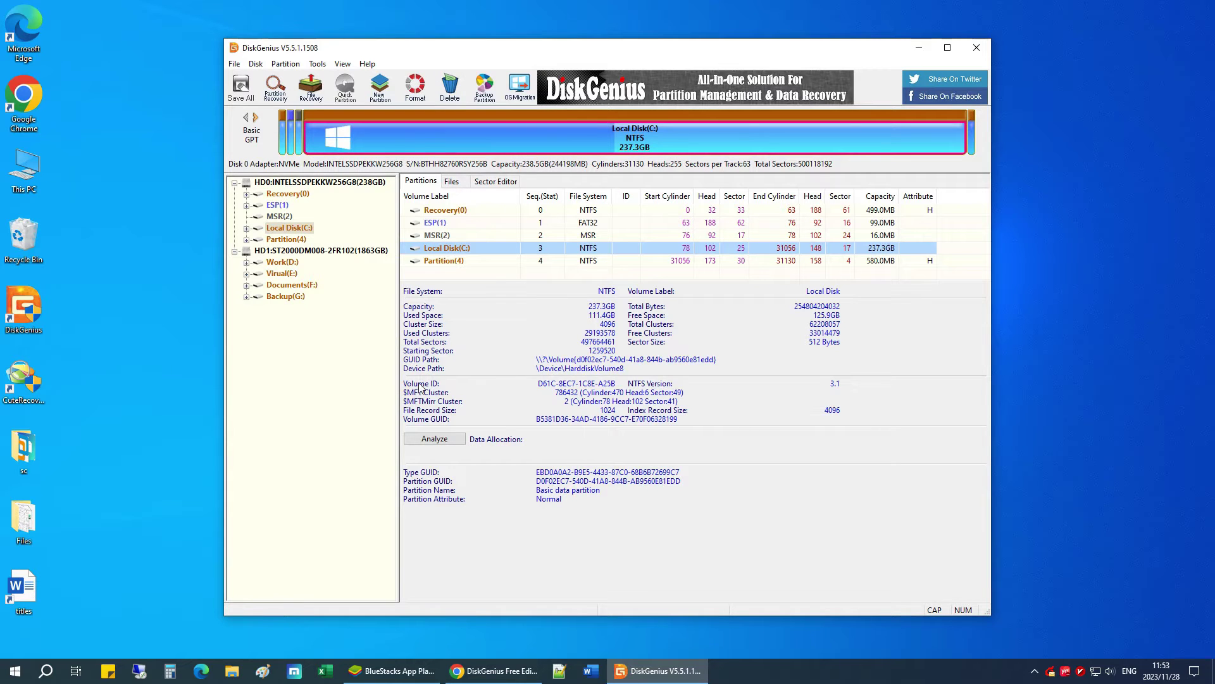
click(357, 251)
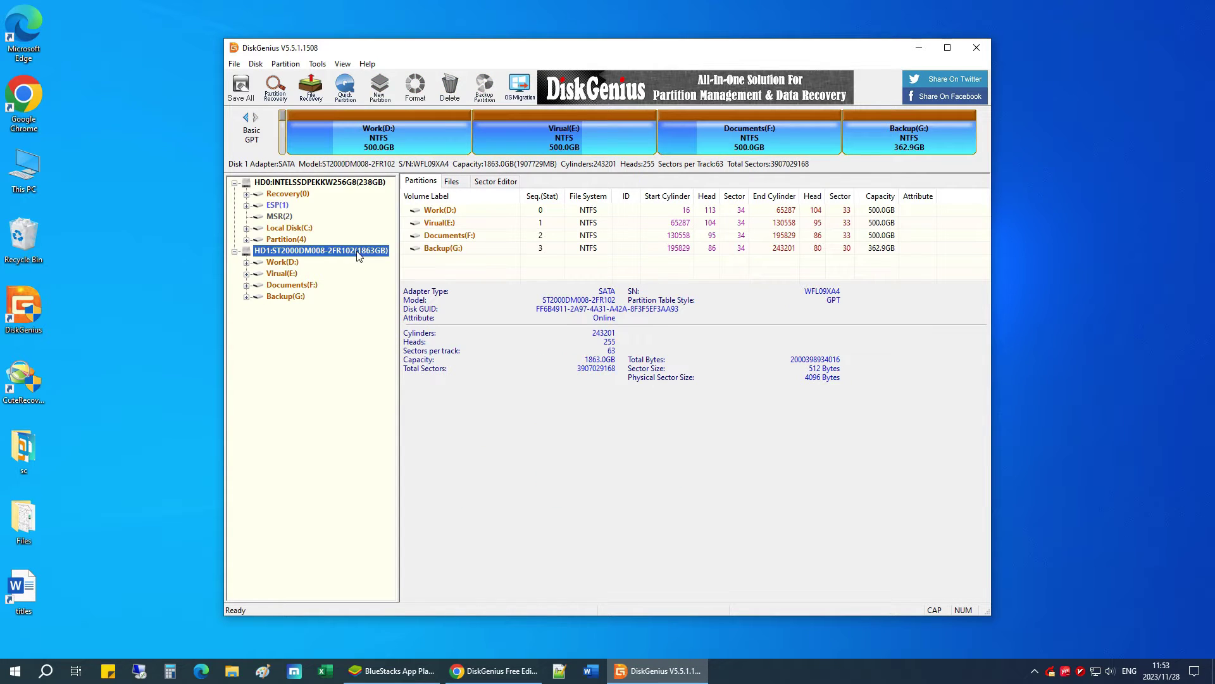
click(418, 144)
click(523, 139)
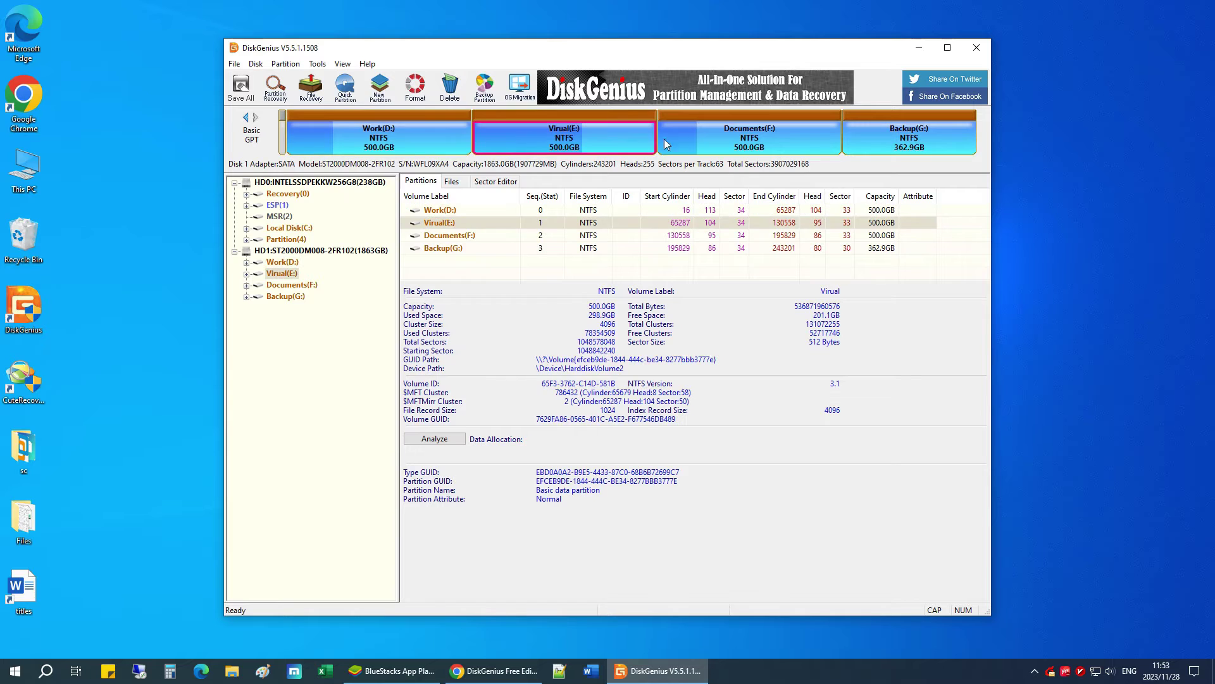
click(447, 236)
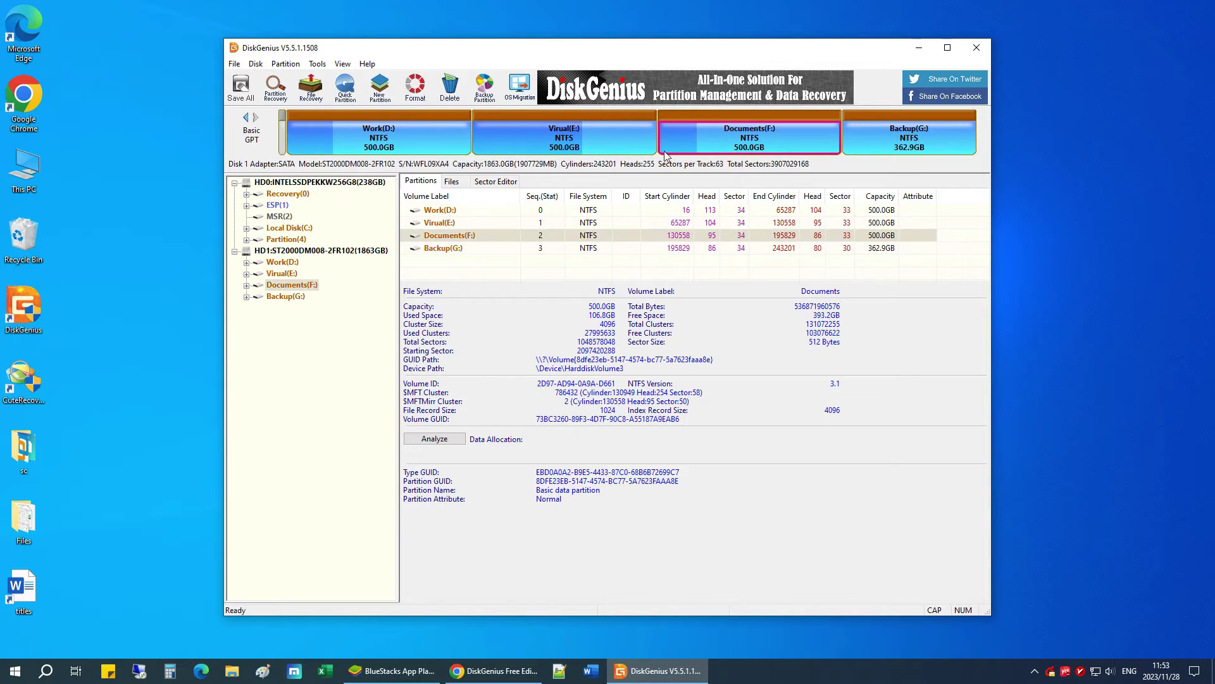
View S.M.A.R.T. information for the Intel 256 GB SSD
click(371, 183)
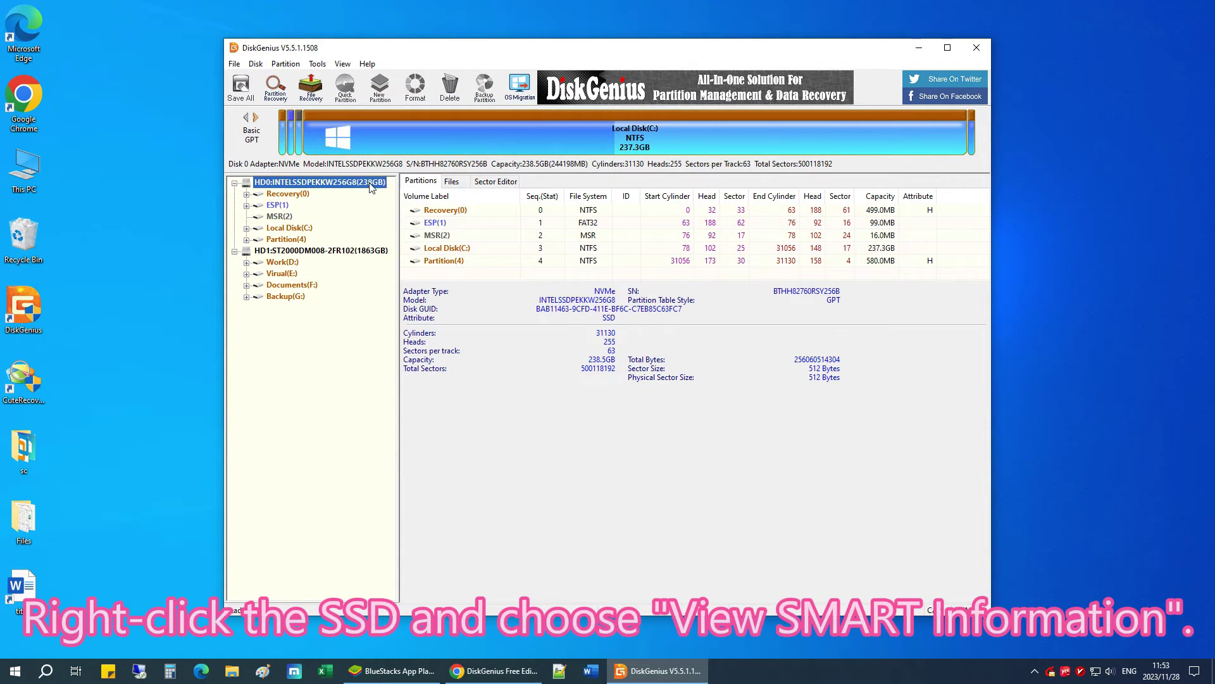
right_click(371, 187)
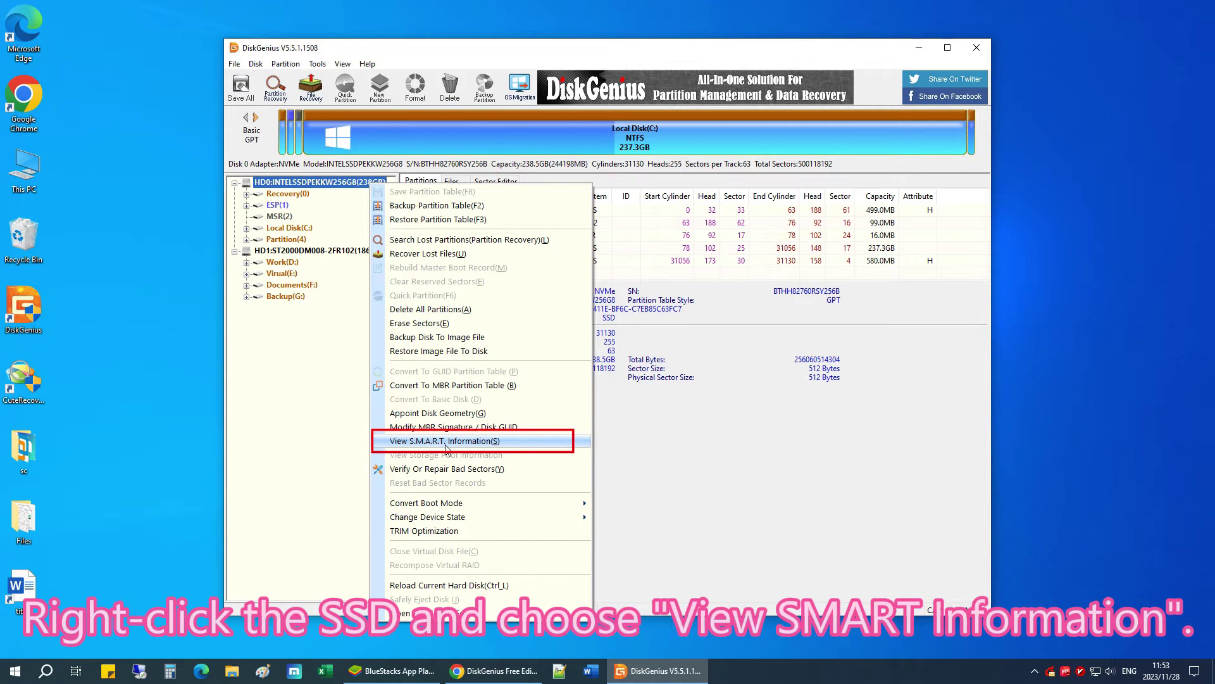
click(446, 442)
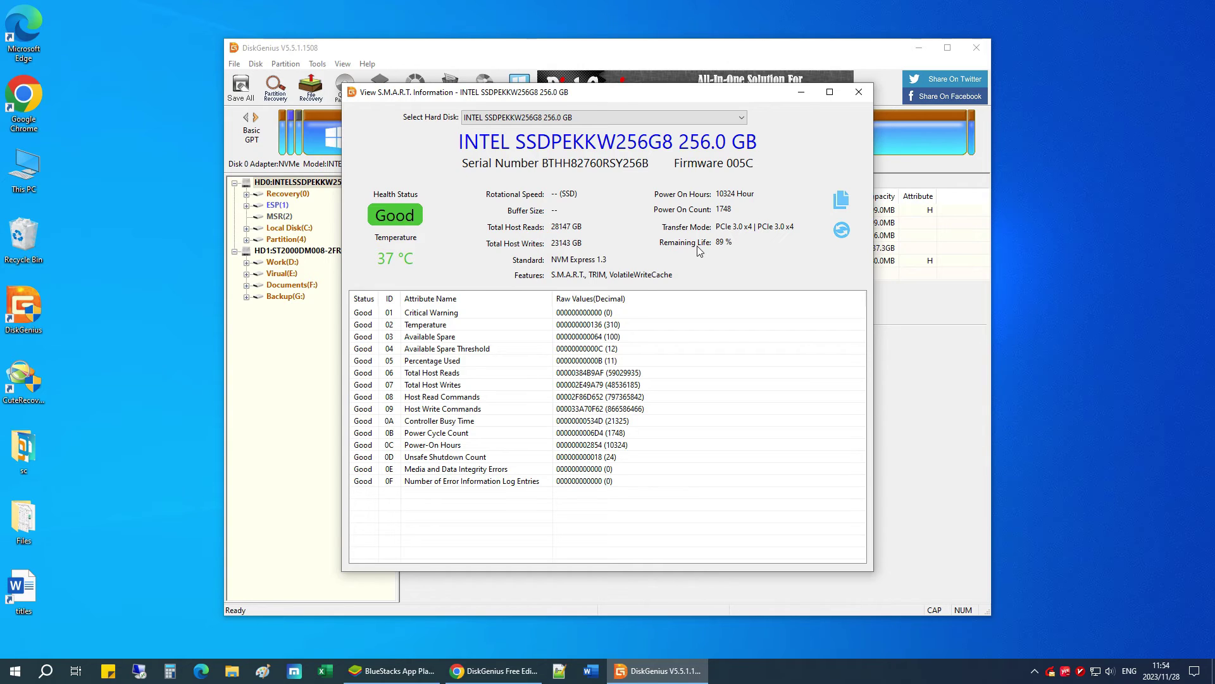
mouse_move(549, 318)
mouse_down()
mouse_move(505, 434)
mouse_move(536, 494)
mouse_up()
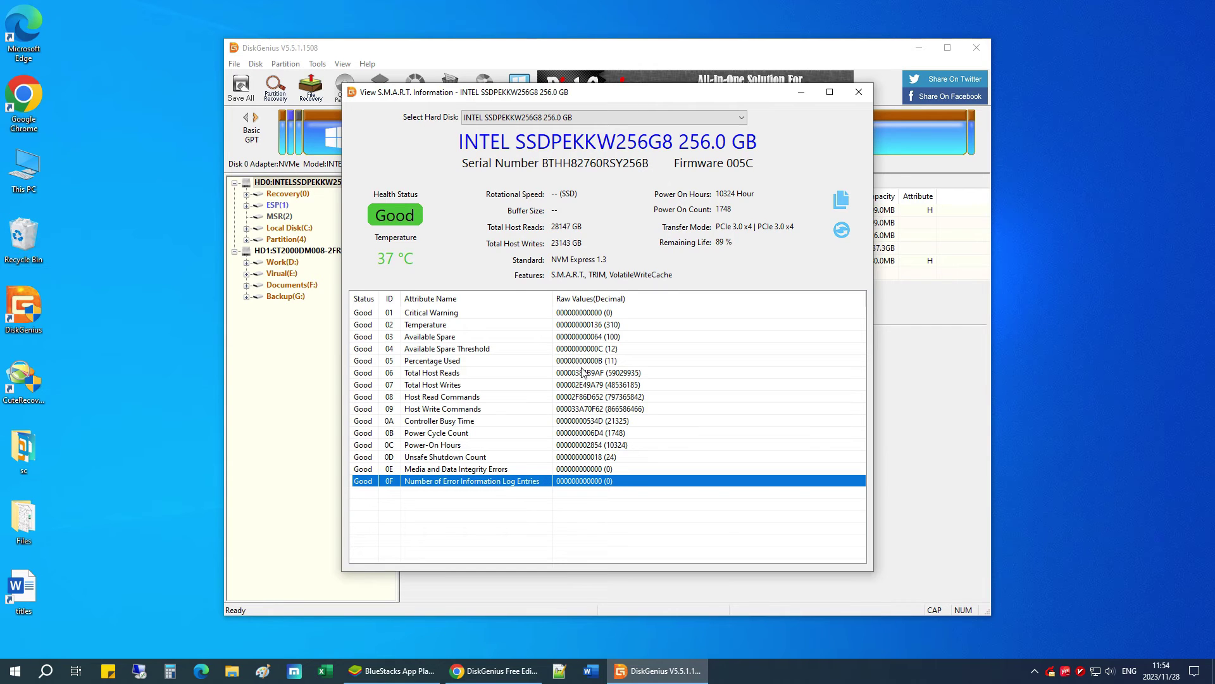
click(616, 119)
Switch to the ST2000DM008 disk, review its attributes, and copy the S.M.A.R.T. report to clipboard
click(563, 134)
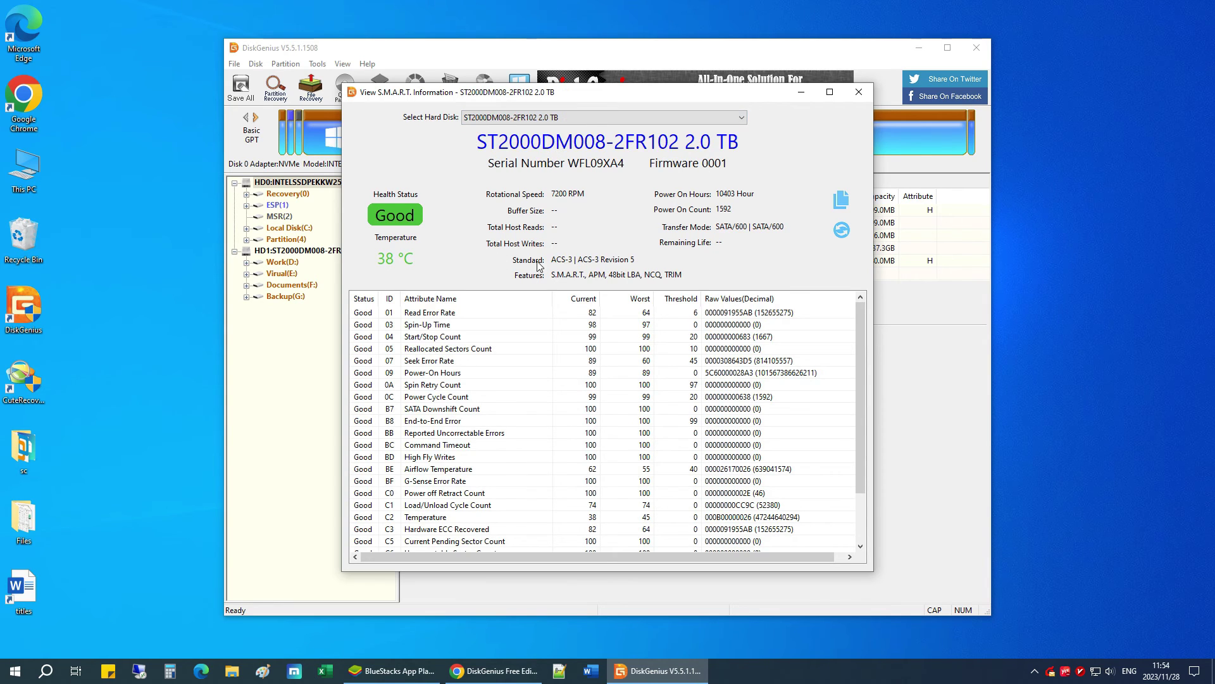
drag(574, 376, 582, 461)
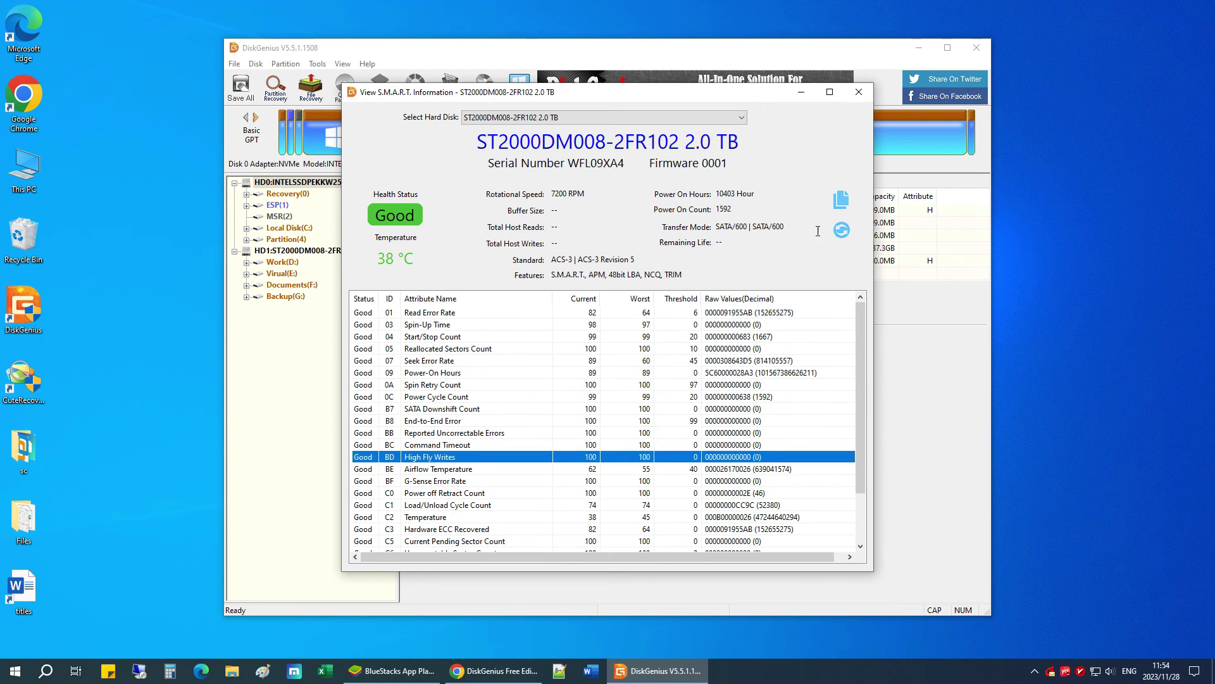
click(837, 205)
click(791, 275)
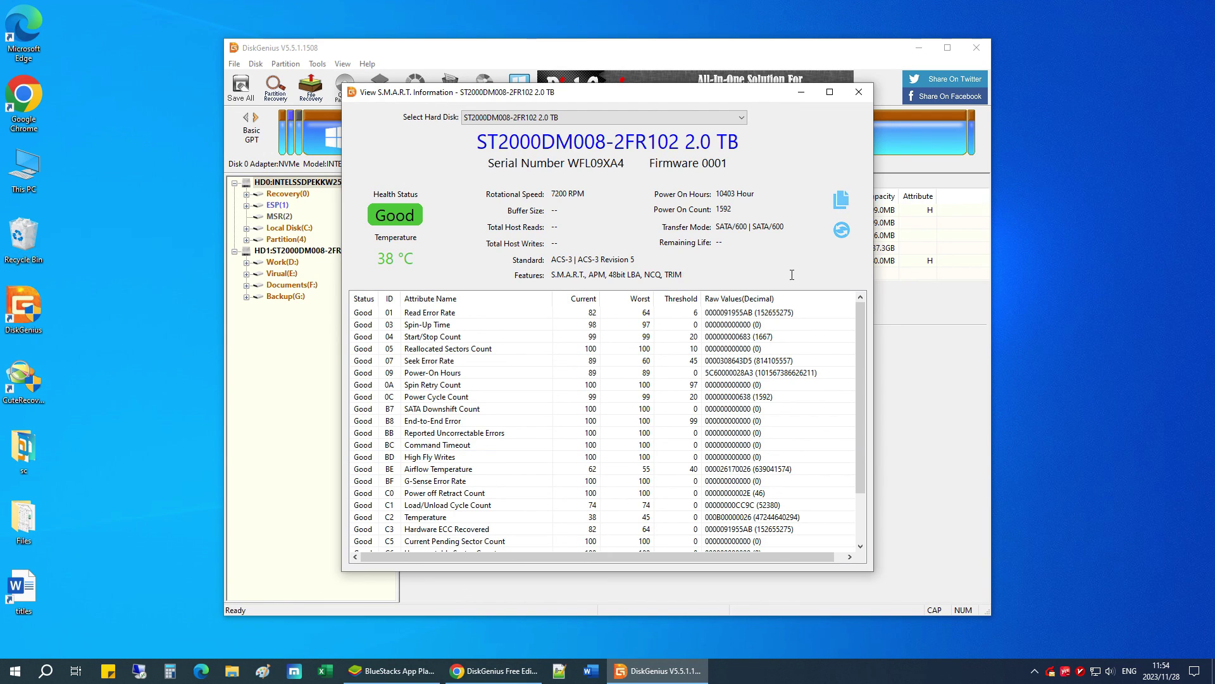